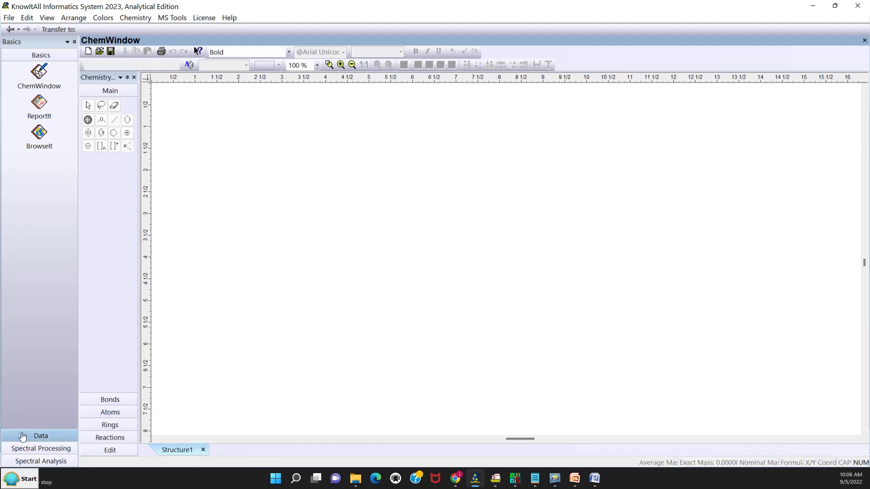
- Open the V50 CDF data file from the MS Expert folder in ProcessIt
left_click(18, 449)
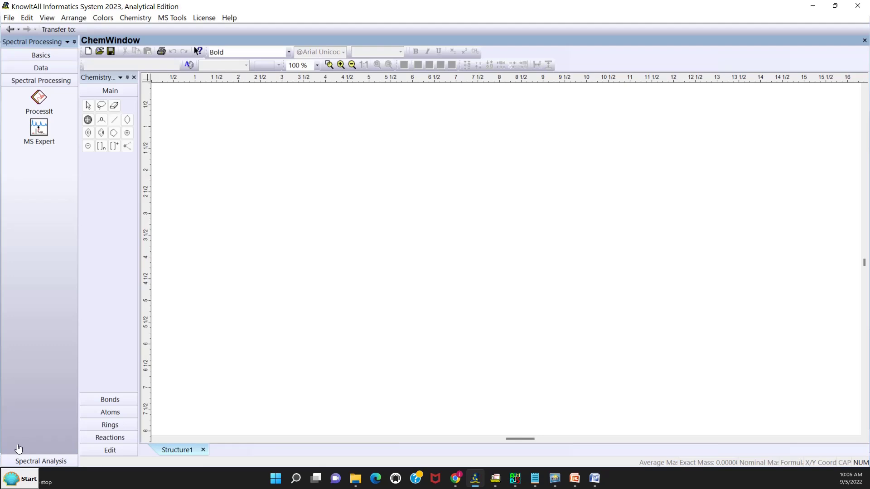
left_click(39, 103)
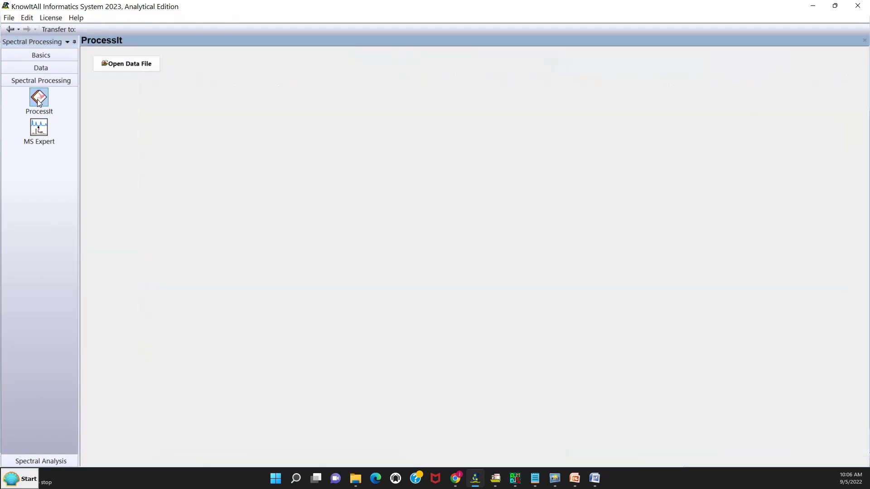
left_click(113, 68)
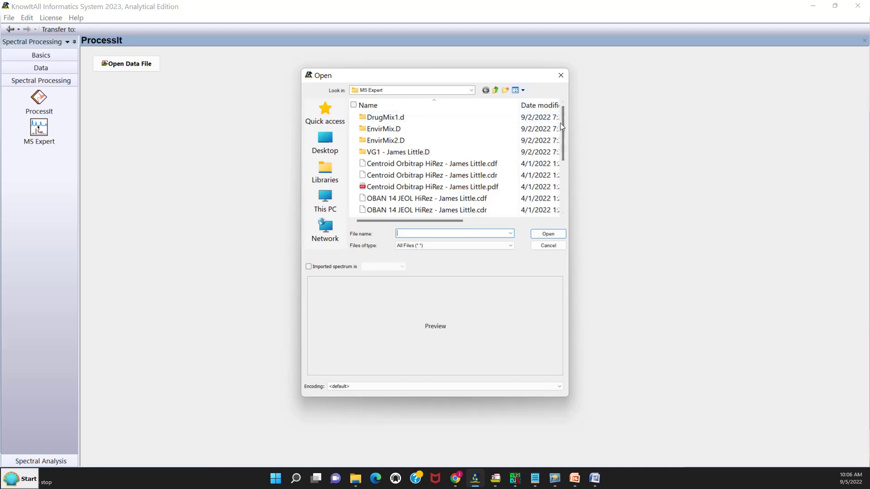
left_click_drag(560, 123, 561, 169)
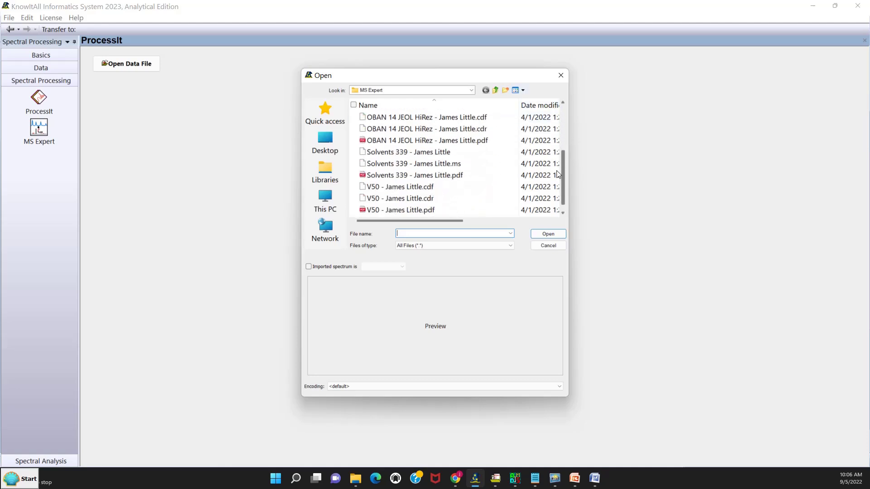
left_click(433, 187)
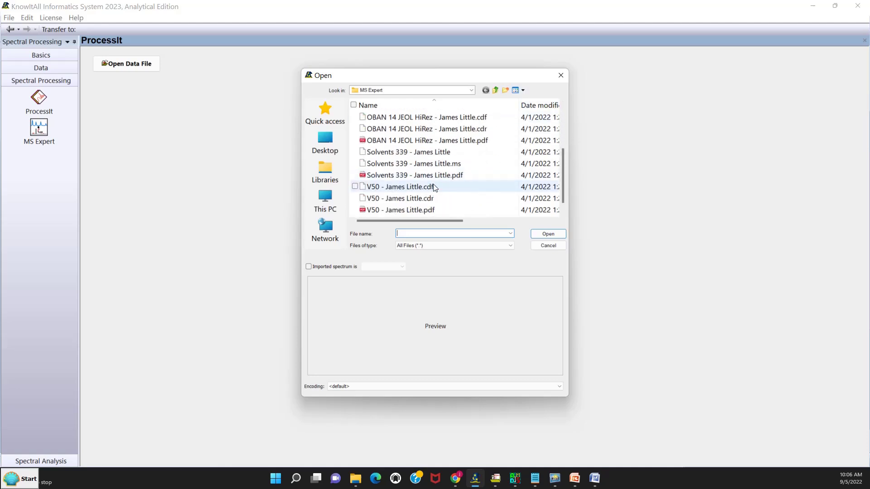
left_click(550, 234)
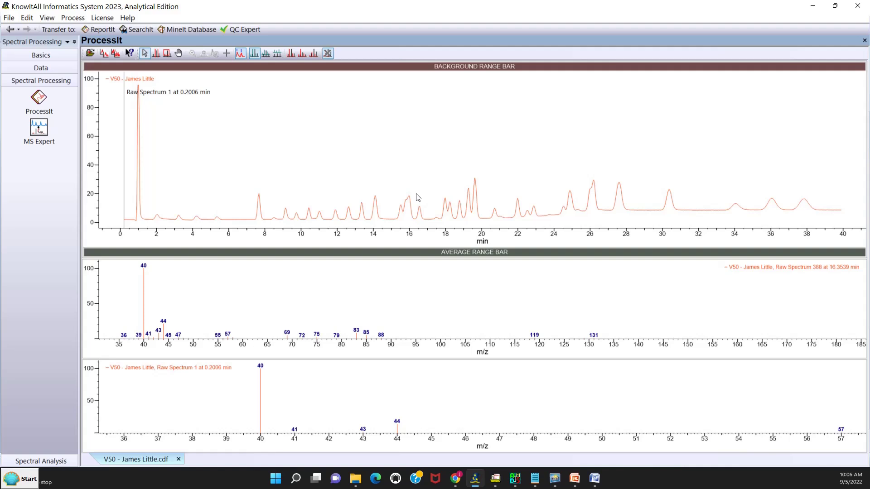
- Show the raw spectrum at about 6.08 min, and zoom the chromatogram horizontally to about 6.8–8.3 min
left_click(43, 17)
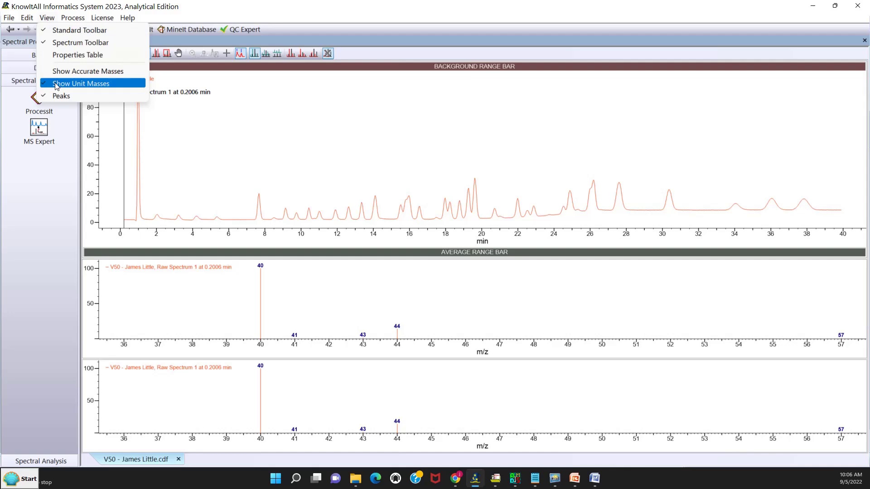
left_click(230, 153)
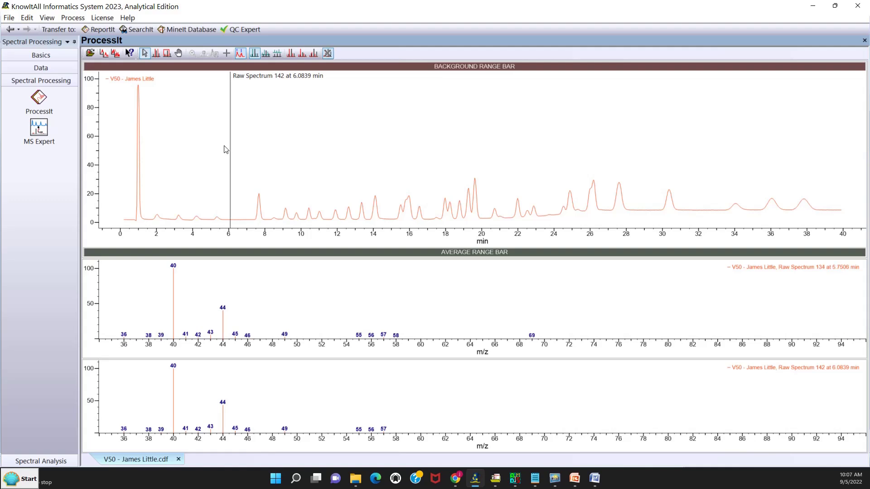
right_click(272, 126)
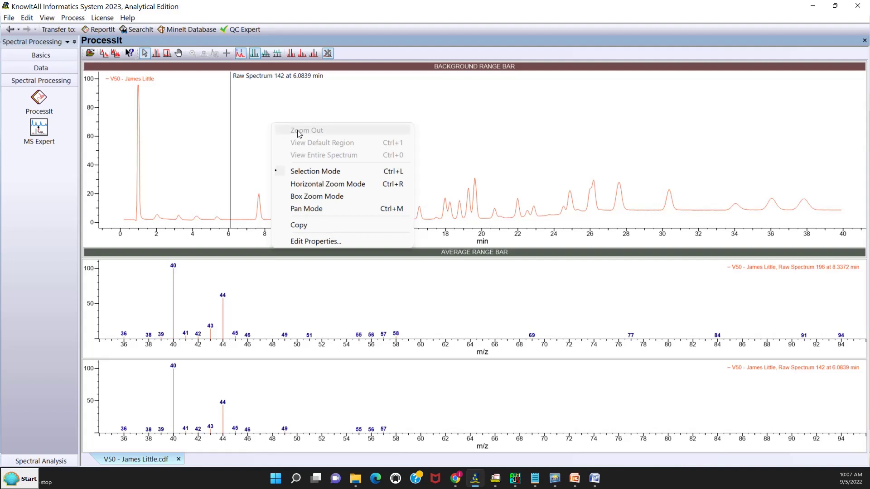
left_click(297, 185)
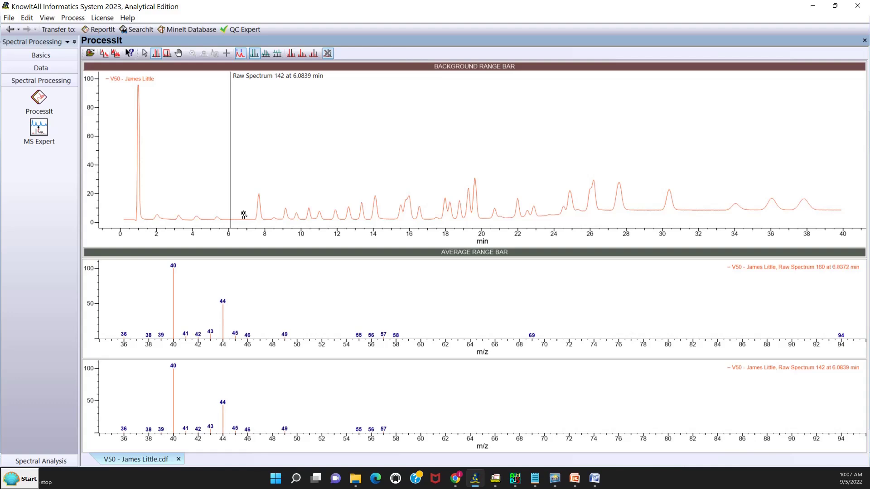
left_click_drag(244, 215, 270, 214)
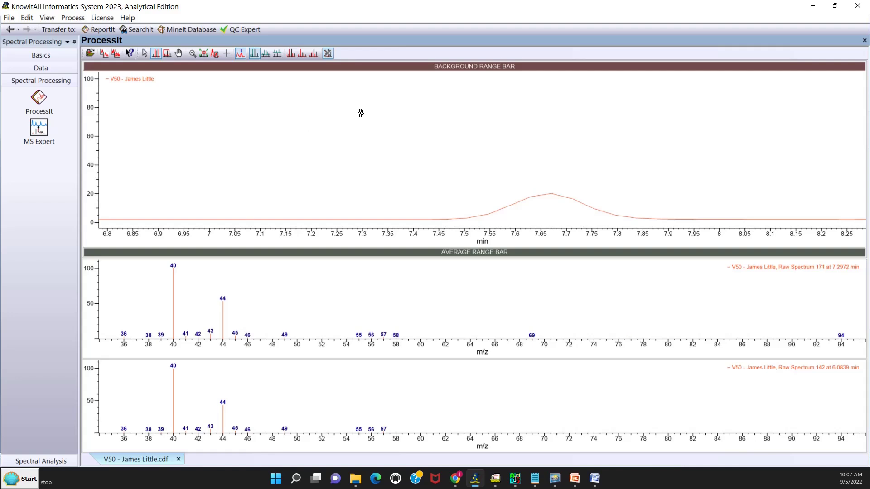
- Return to Selection Mode and show the raw spectrum at the peak's apex, about 7.67 min
right_click(387, 112)
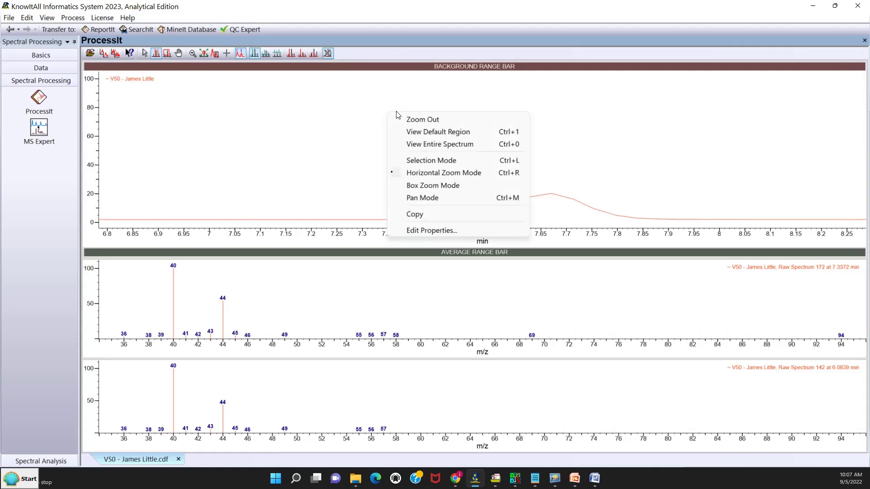
left_click(421, 162)
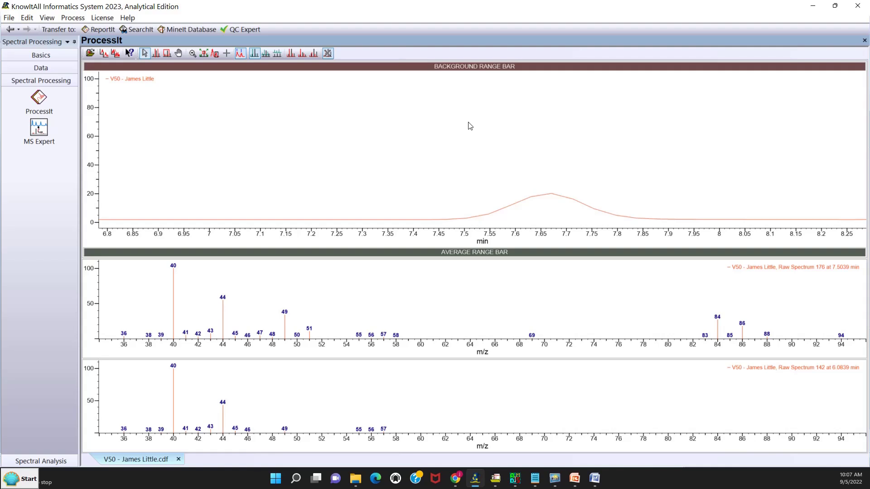
left_click(552, 203)
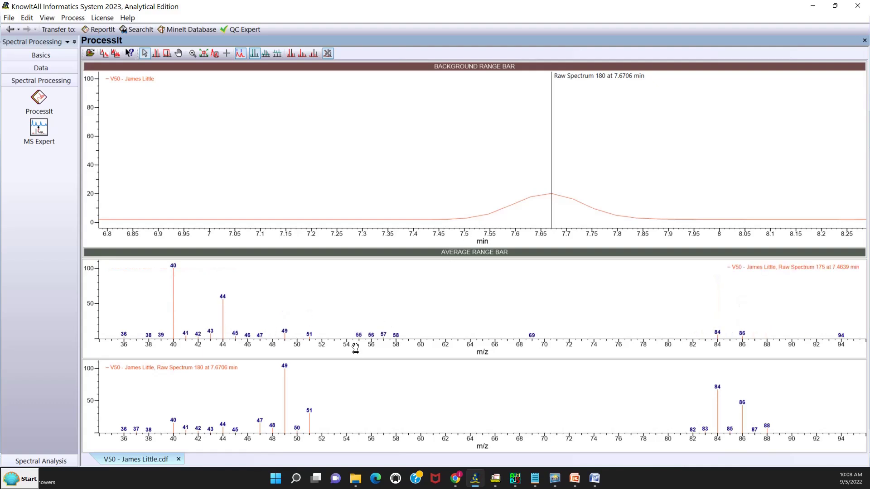
- Enlarge the selected raw spectrum pane up to the average range bar, covering the live spectrum pane, and slightly widen the module sidebar
left_click_drag(353, 359, 367, 259)
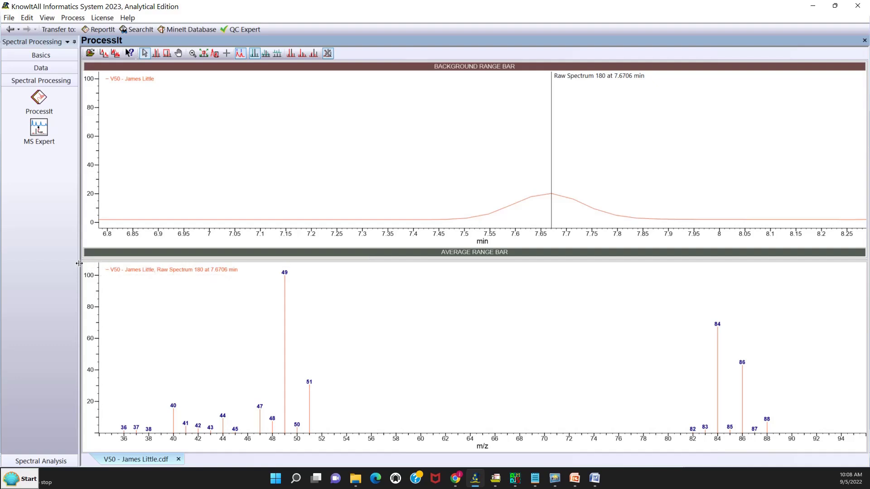
left_click_drag(79, 263, 84, 263)
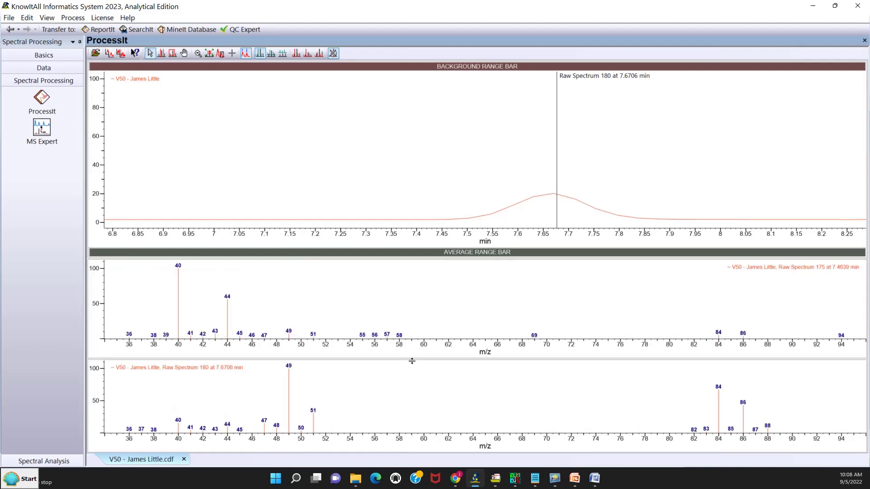
left_click_drag(411, 358, 422, 259)
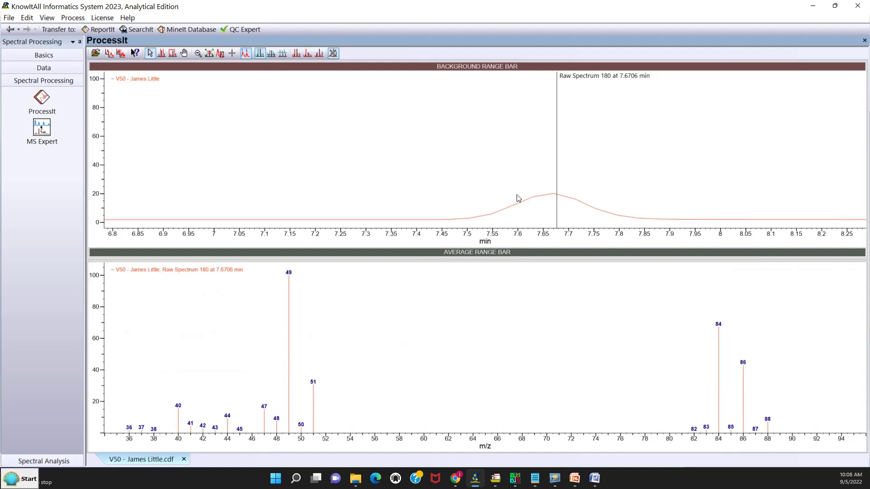
- Compare raw spectra at the peak apex (about 7.67 min), on its trailing side (7.75 min) and on the baseline (7.30 min)
left_click(551, 205)
left_click(587, 216)
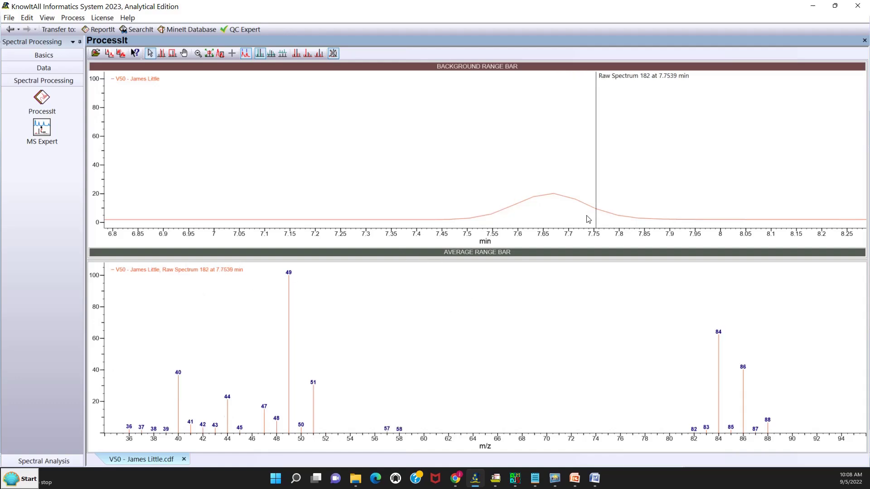
left_click(559, 211)
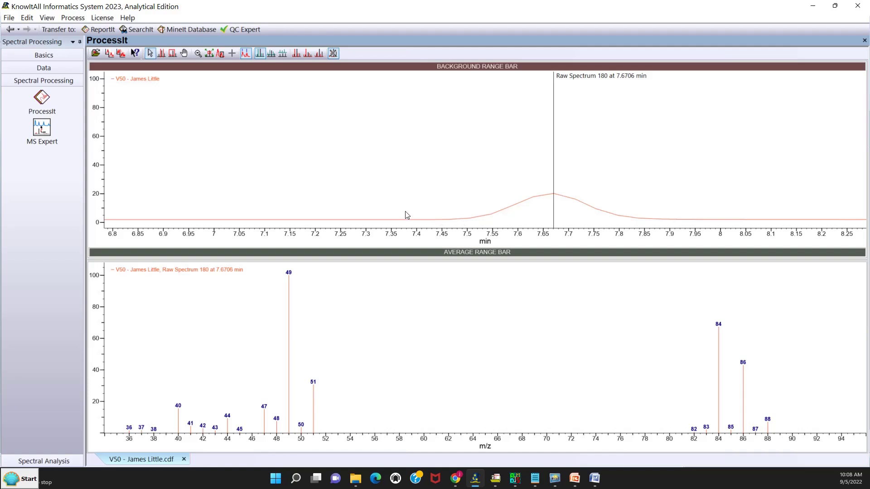
left_click(367, 202)
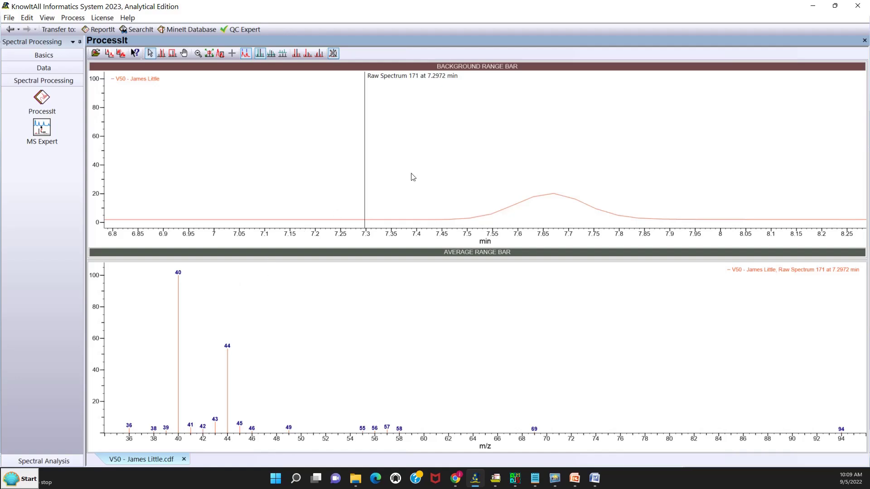
- Zoom the chromatogram back out and show the raw baseline spectrum at about 29.13 min
right_click(431, 157)
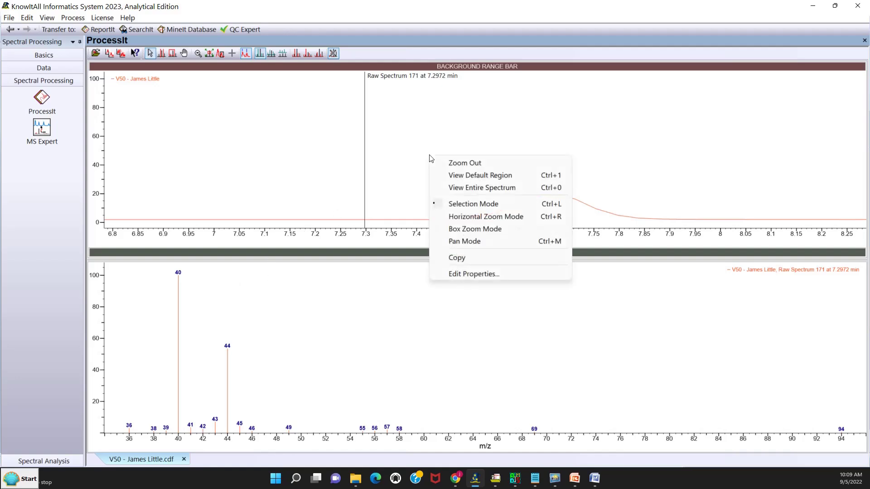
left_click(446, 162)
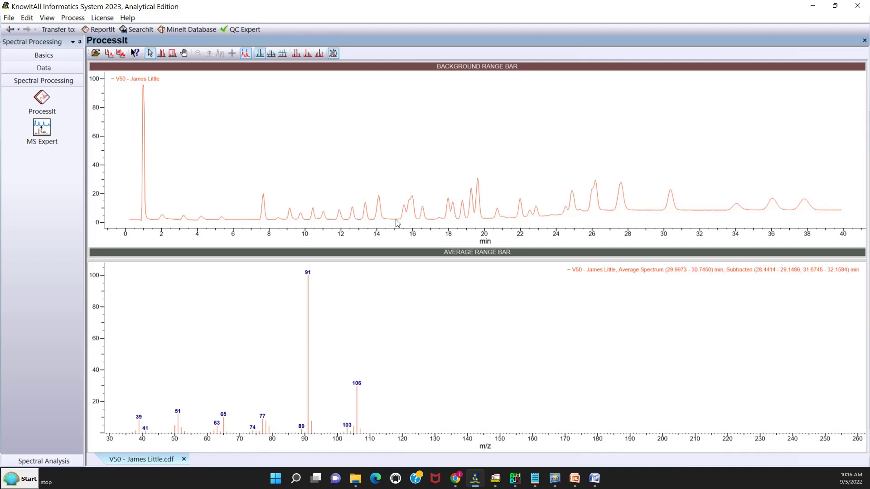
left_click(648, 208)
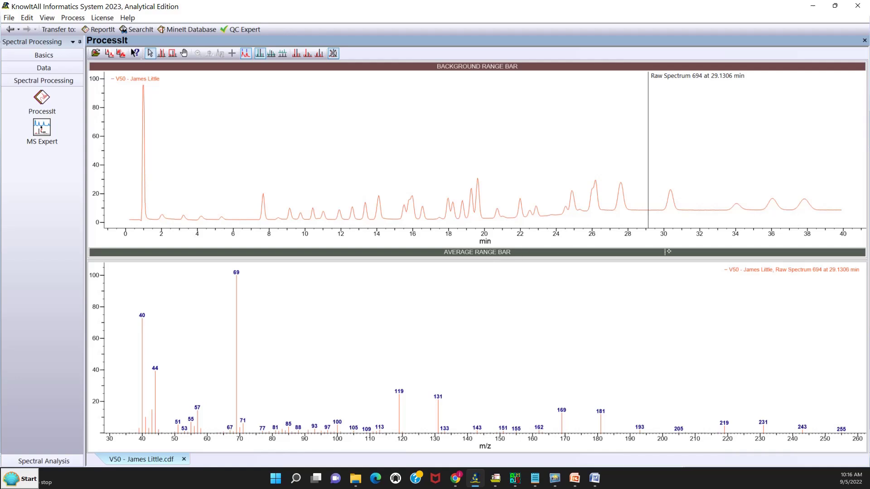
- Average the spectrum over about 29.98–30.83 min and subtract background ranges of about 28.66–29.35 and 31.61–32.24 min
left_click_drag(666, 252, 676, 256)
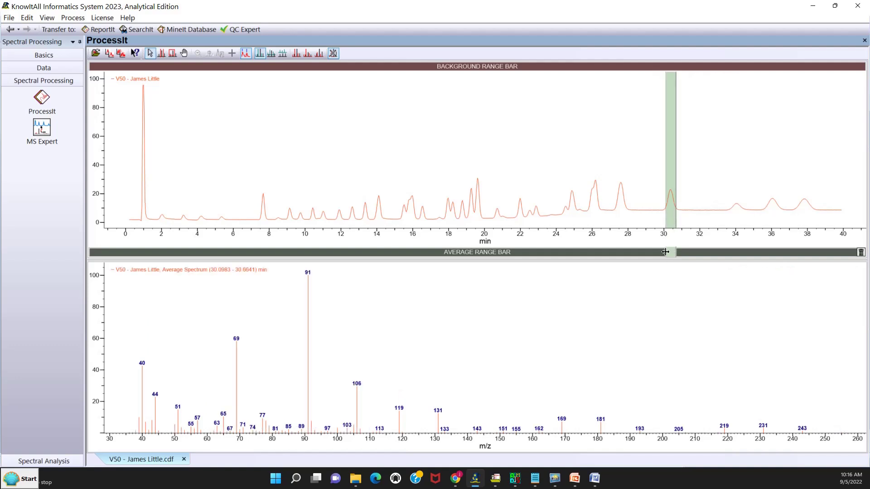
left_click_drag(665, 252, 678, 252)
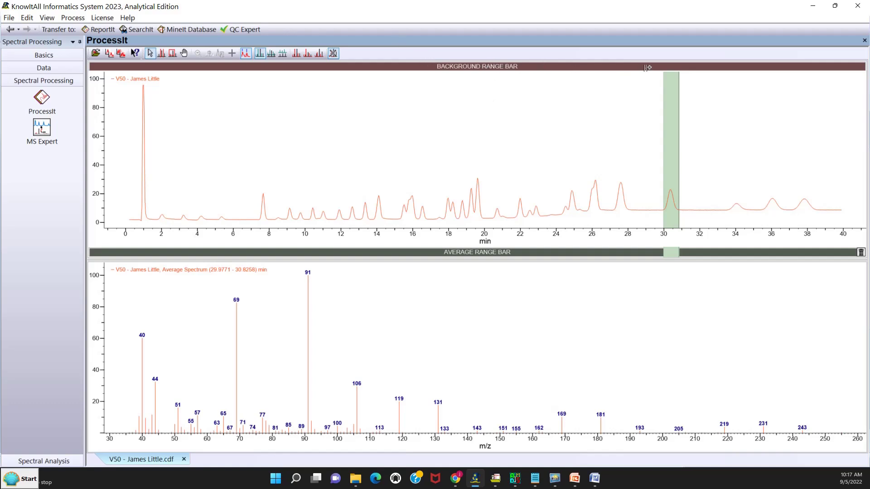
left_click_drag(640, 67, 704, 70)
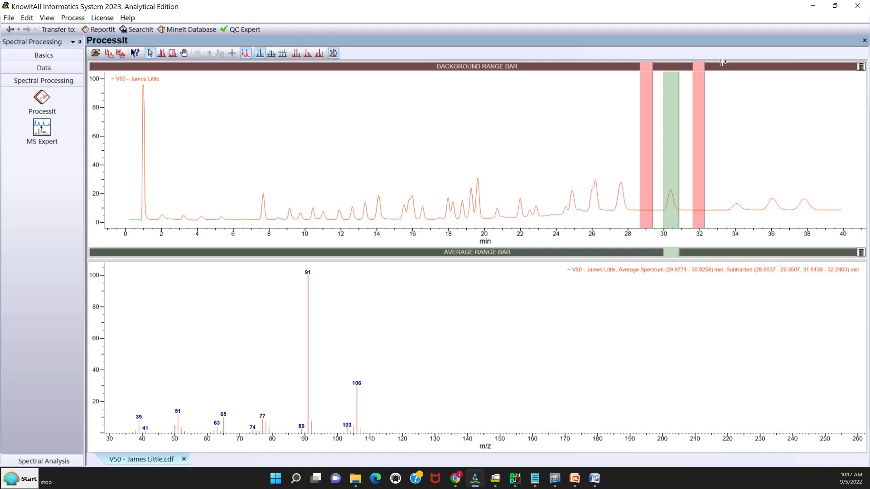
- Delete the background range after the 30.4 min peak, and clear all remaining background and average ranges
right_click(699, 67)
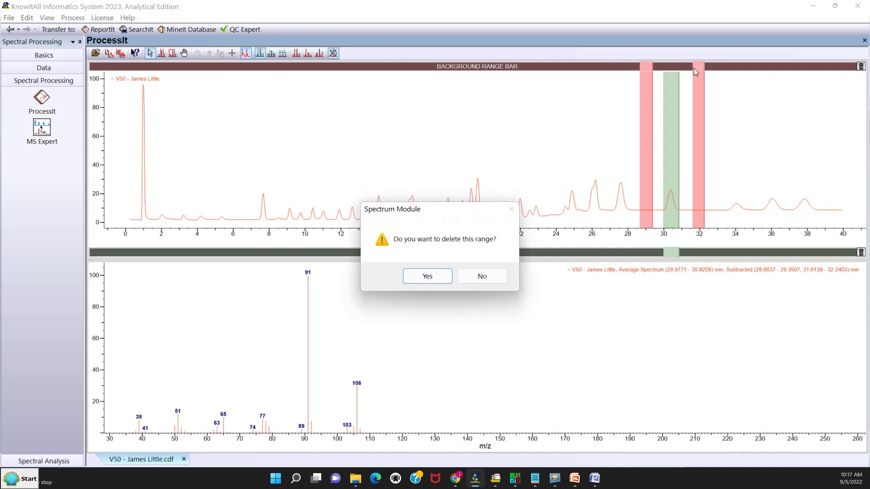
left_click(442, 278)
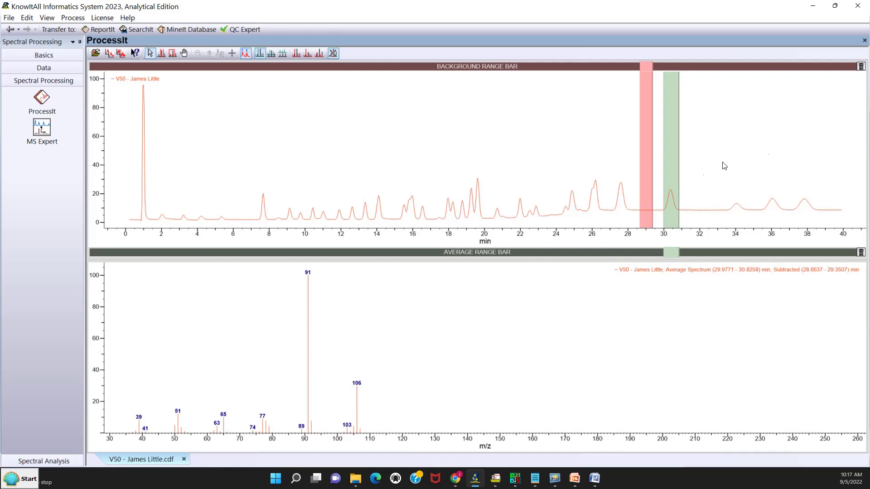
left_click(861, 66)
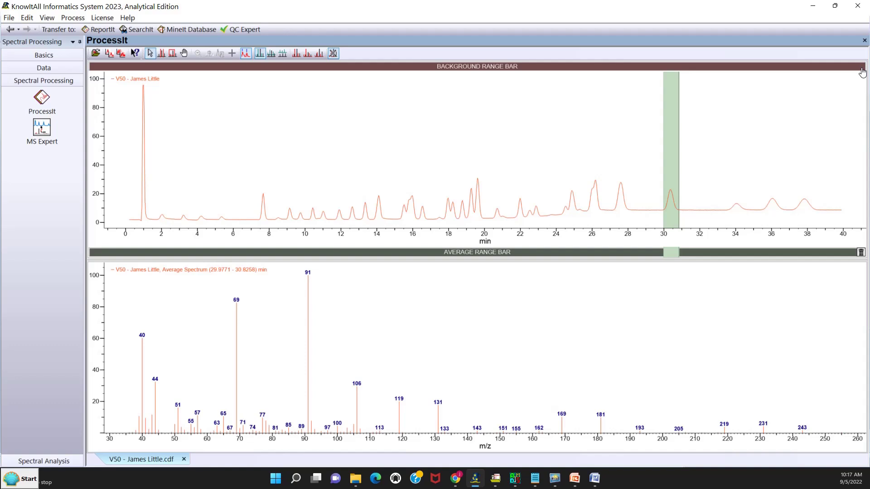
left_click(861, 254)
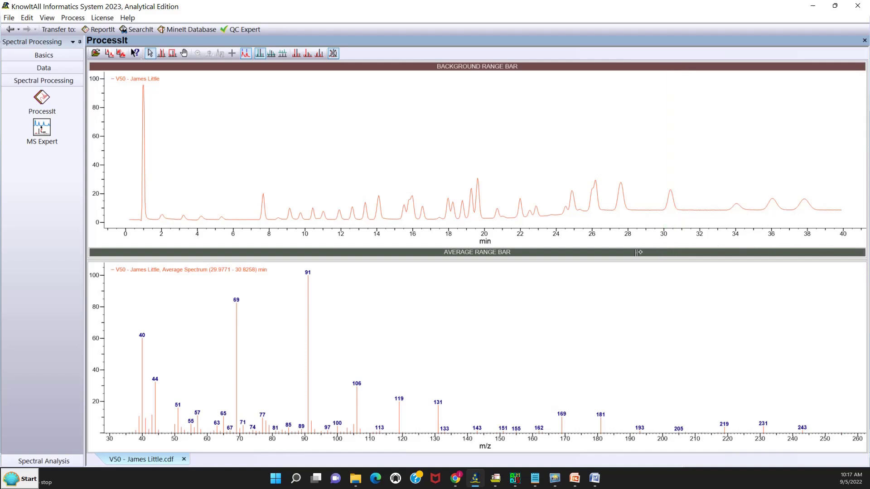
- Average about 27.17–27.90 min with about 28.30–28.97 min subtracted as background, and move the average range onto the peak near 34 min
left_click_drag(613, 252, 627, 252)
left_click_drag(634, 67, 646, 68)
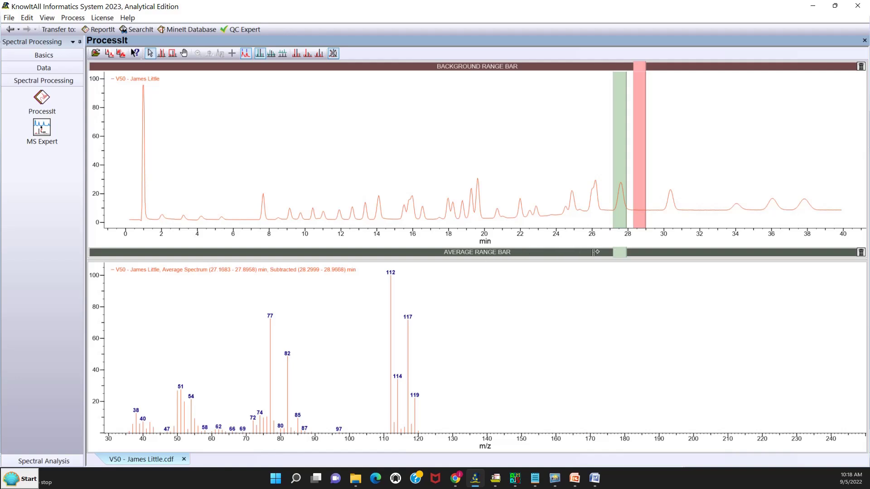
left_click_drag(622, 253, 735, 254)
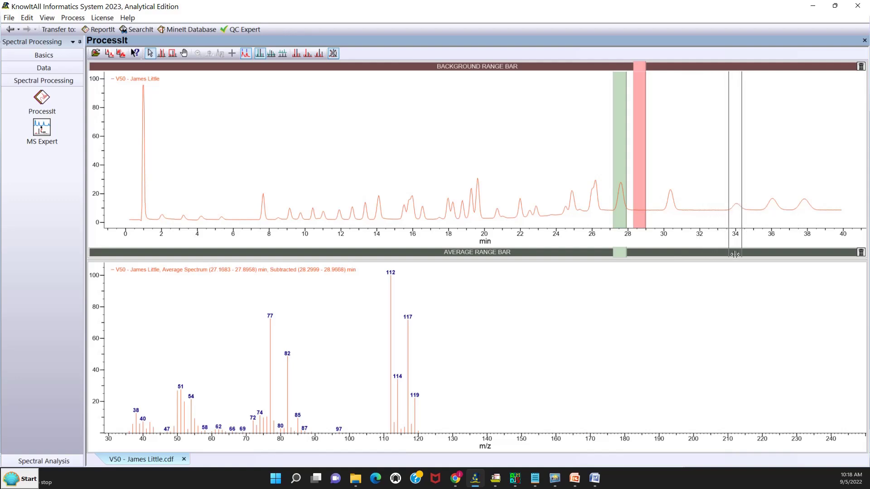
left_click_drag(735, 255, 735, 254)
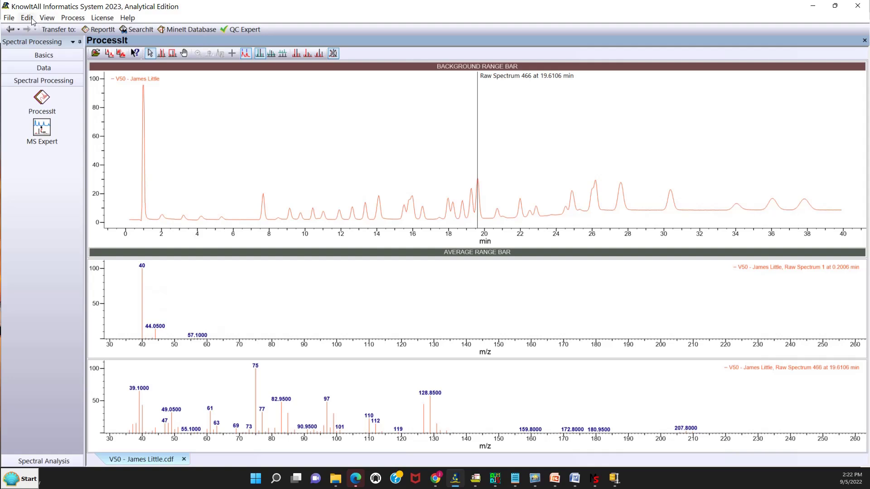
- Set the mass spectra to show accurate masses
left_click(46, 18)
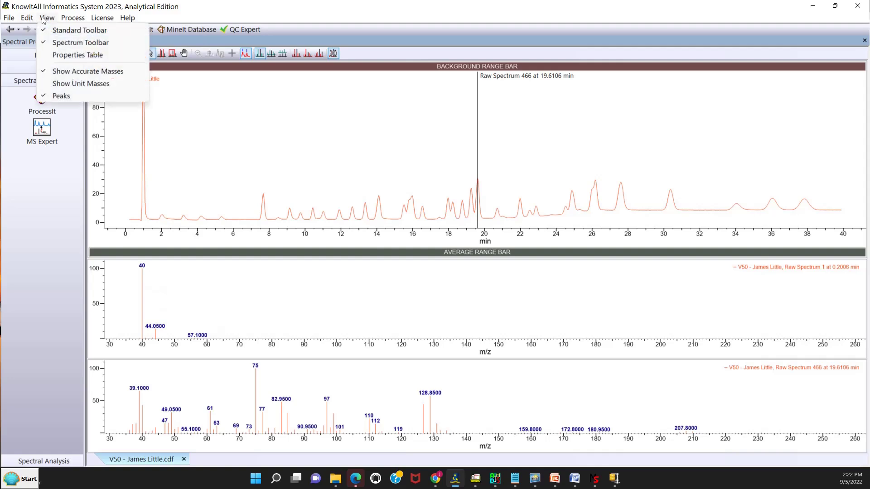
left_click(70, 74)
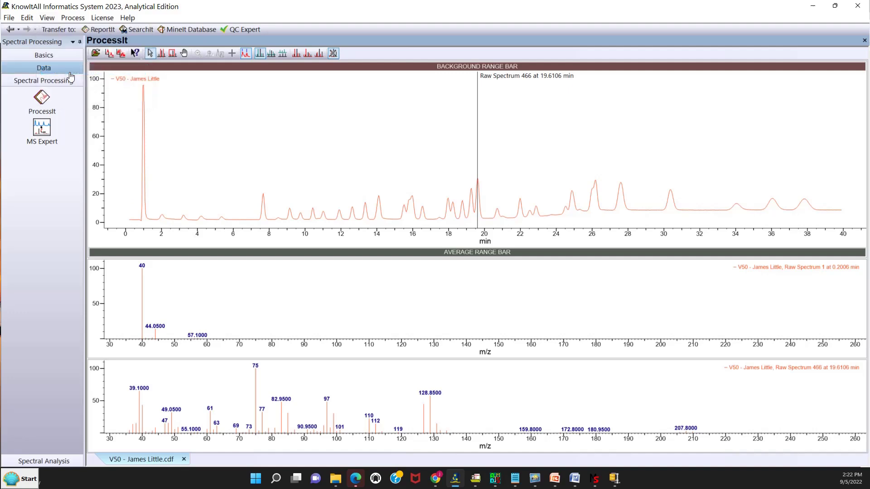
- Check the number of decimal points for peak labels in the global settings of the mass spectrum's properties
right_click(455, 325)
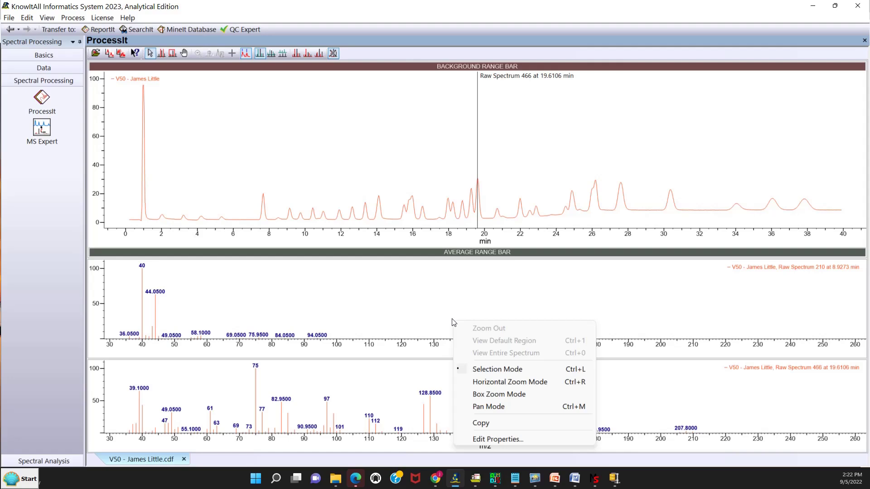
left_click(496, 437)
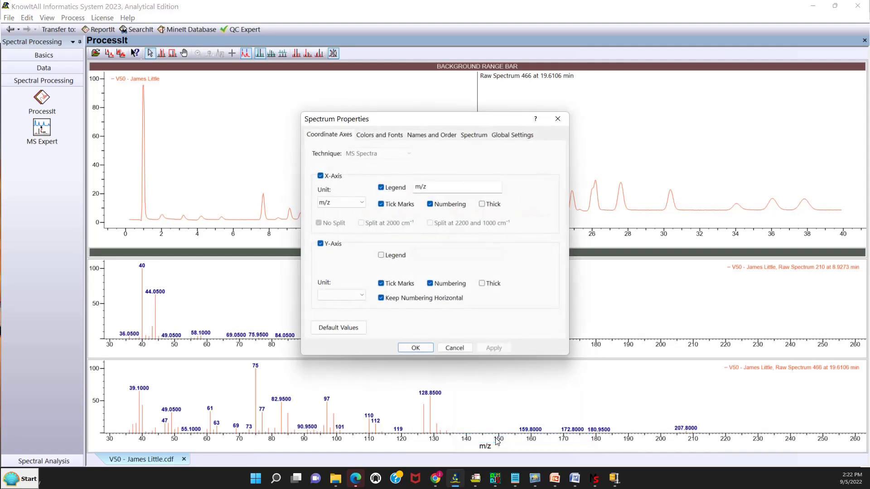
left_click(513, 135)
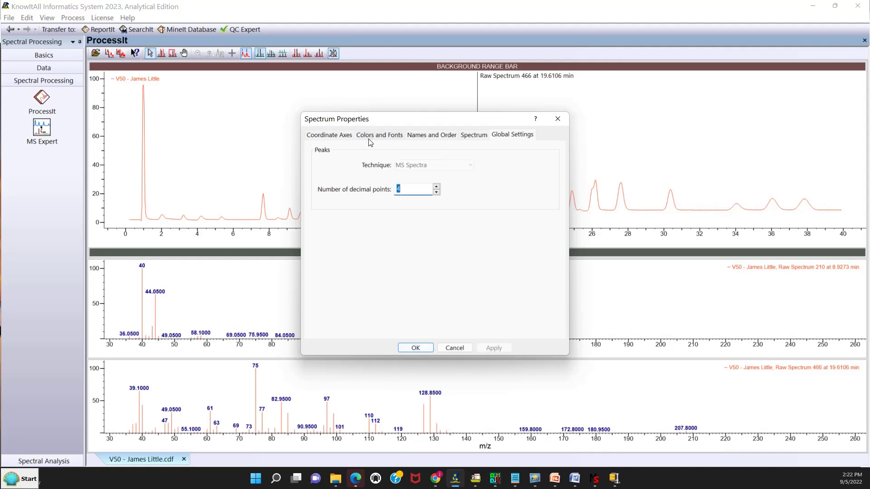
left_click(422, 349)
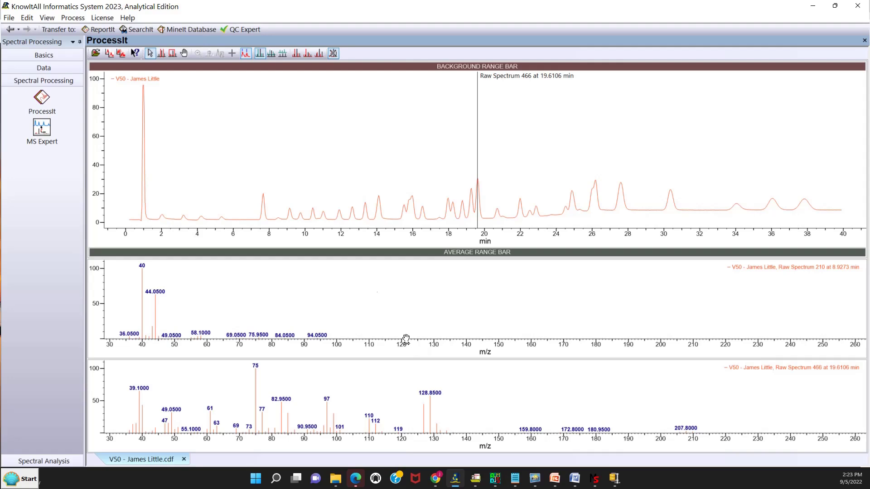
- Open the OBAN 14 JEOL HiRez .cdf data file from the MS Expert folder
left_click(10, 18)
left_click(15, 29)
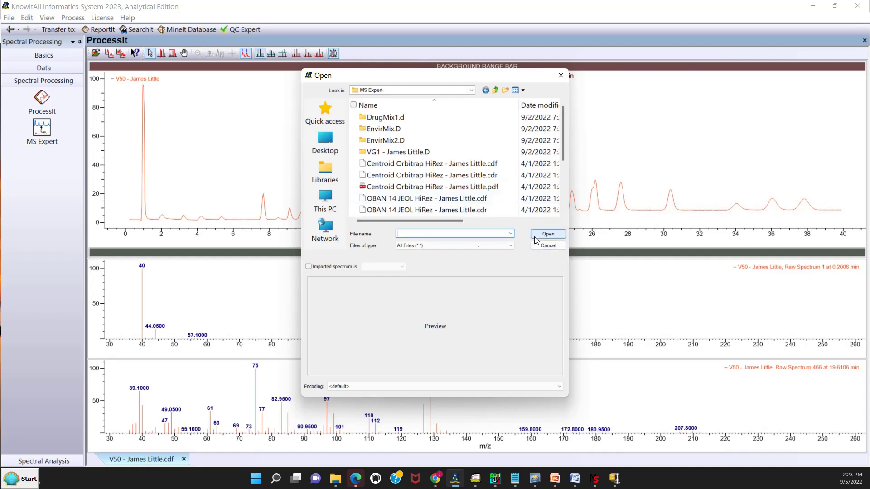
left_click(410, 199)
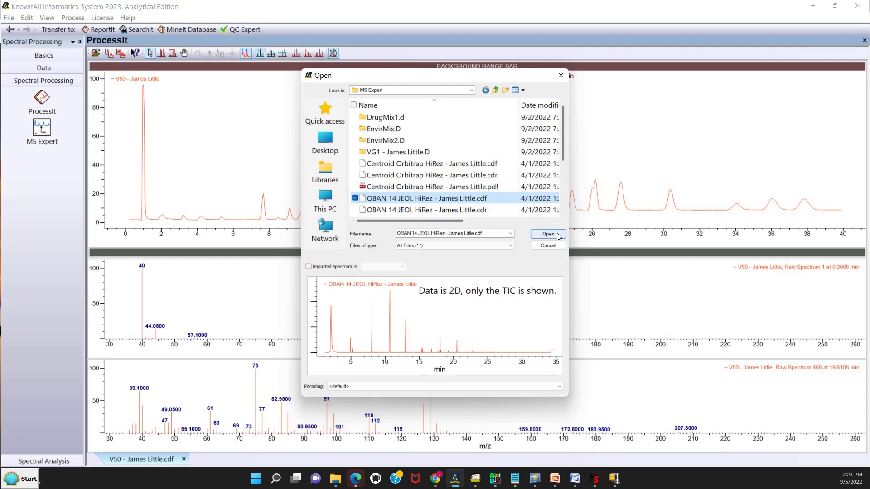
left_click(548, 234)
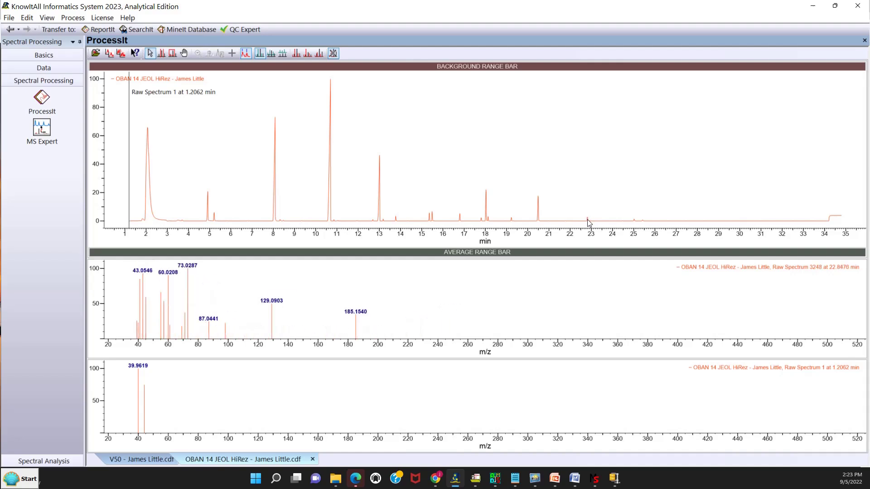
- Show raw spectra for the small peak near 22.8 min and the baseline at about 22.74 min, ending on the apex at about 22.81 min
right_click(567, 152)
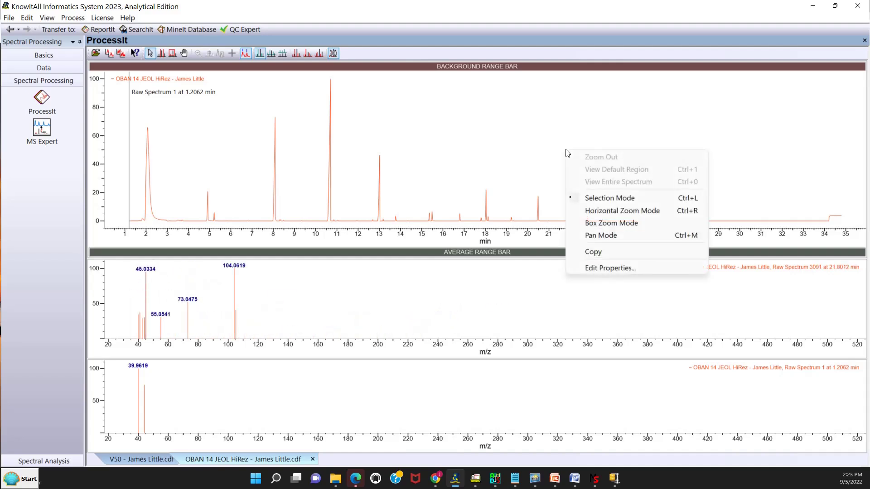
left_click(598, 223)
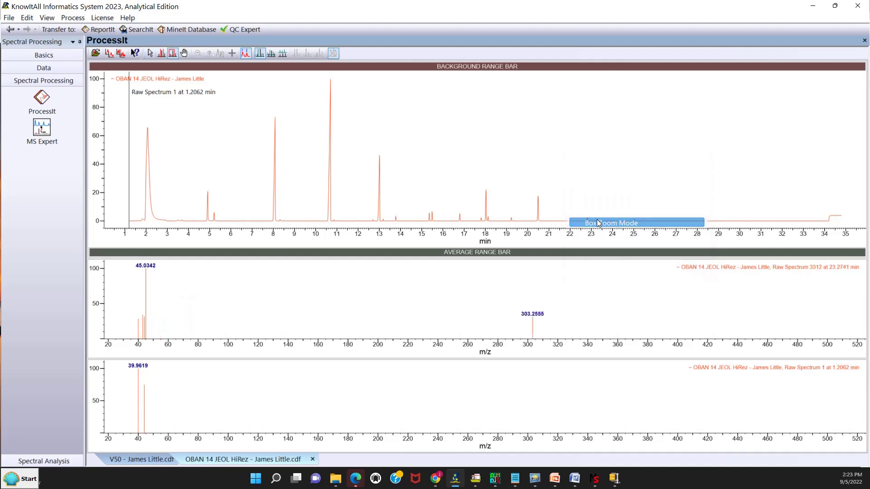
left_click_drag(590, 222, 600, 227)
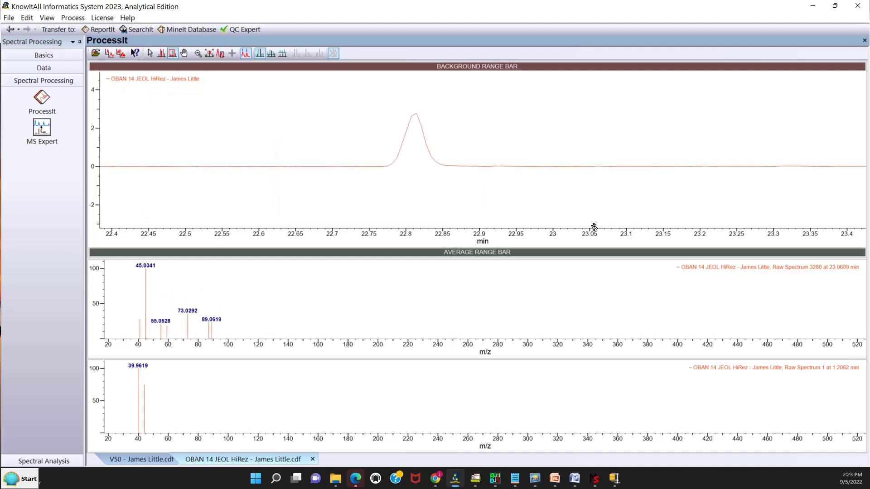
right_click(473, 119)
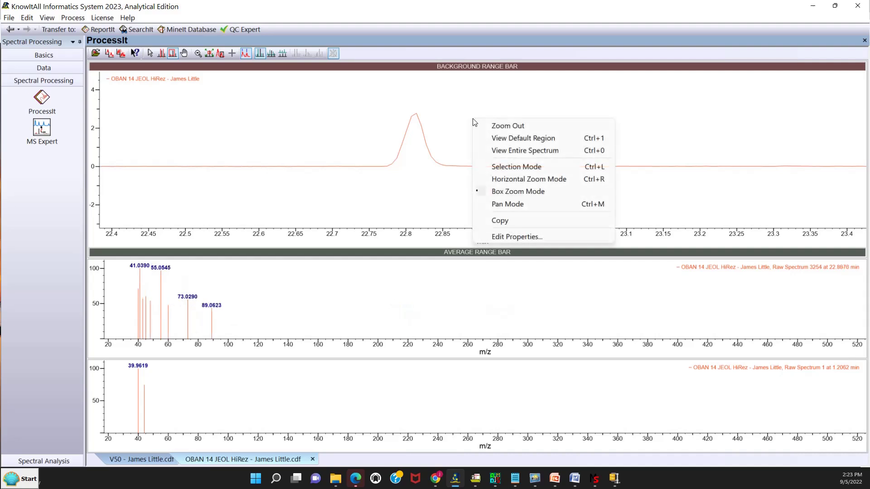
left_click(512, 167)
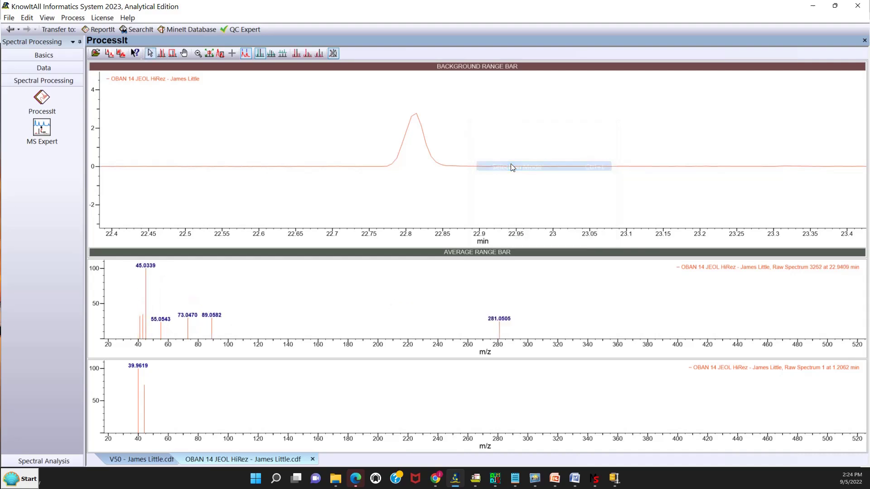
left_click(413, 132)
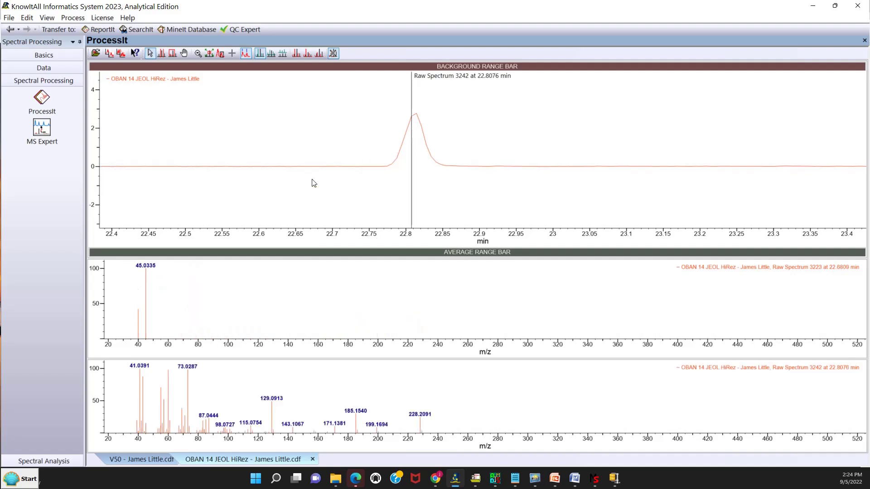
left_click(362, 168)
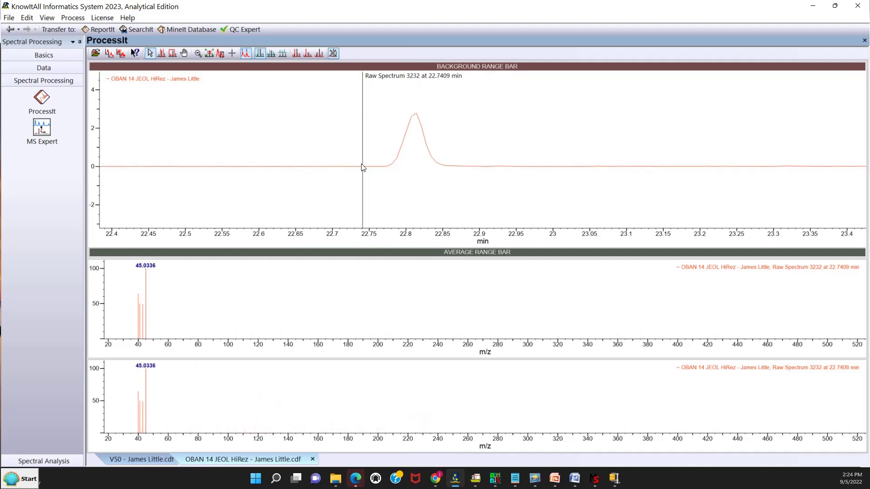
left_click(416, 140)
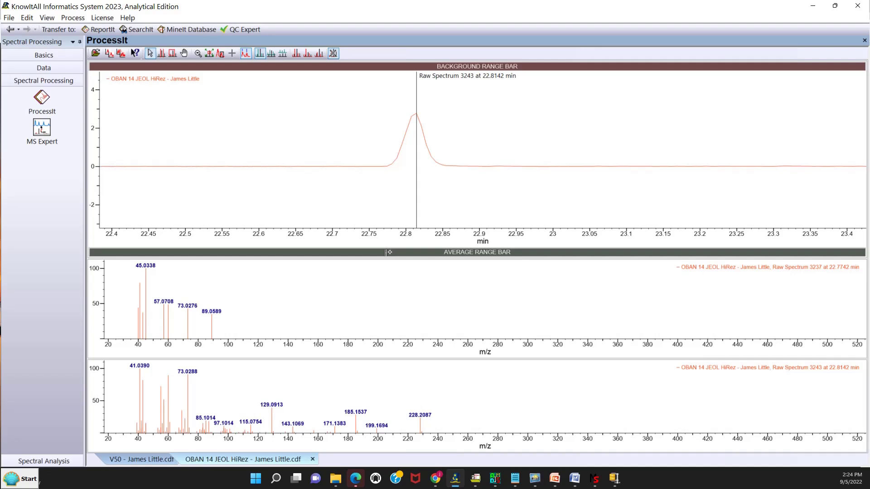
- Average the spectrum over about 22.77–22.85 min and subtract background ranges of about 22.67–22.72 and 22.91–22.96 min
left_click_drag(388, 252, 445, 254)
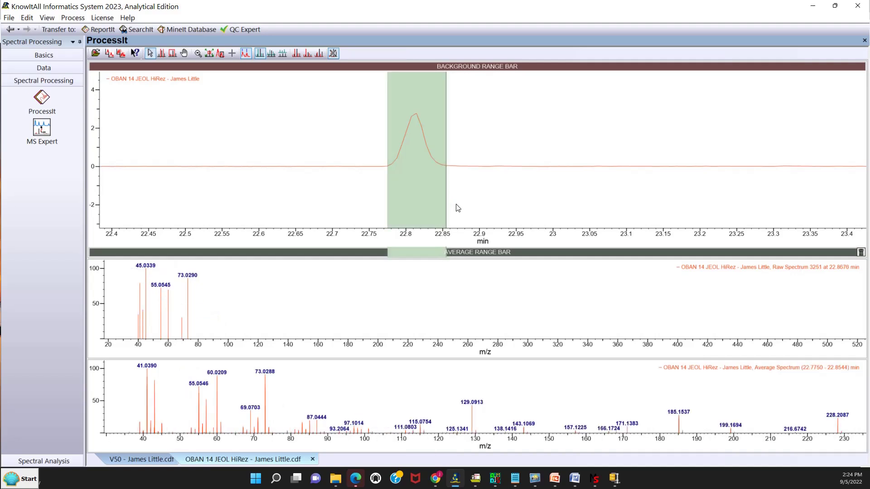
left_click_drag(445, 251, 388, 253)
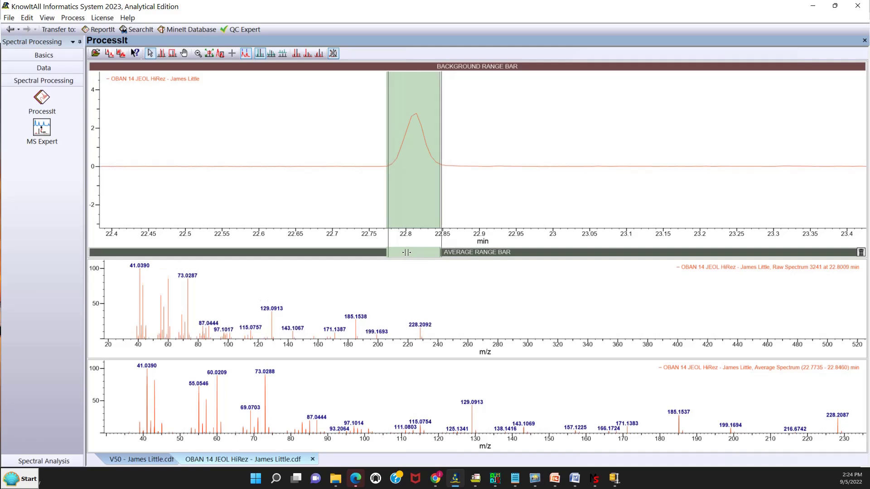
left_click_drag(396, 252, 387, 251)
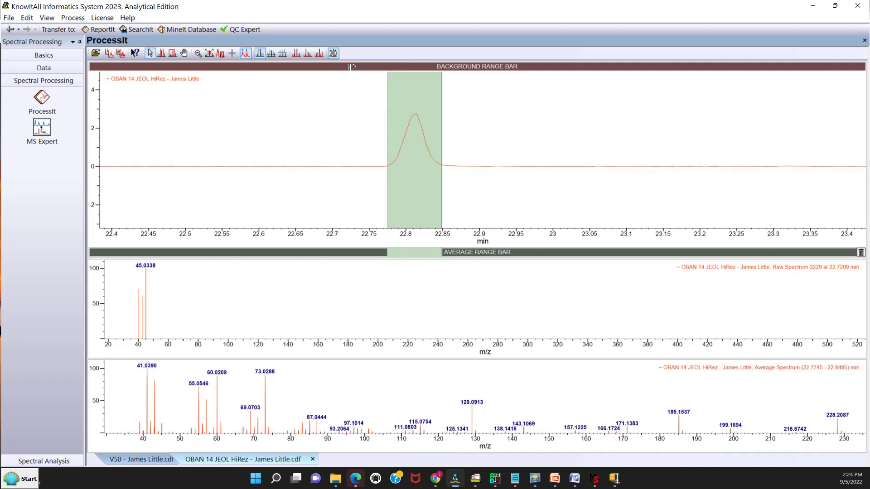
left_click_drag(351, 67, 311, 67)
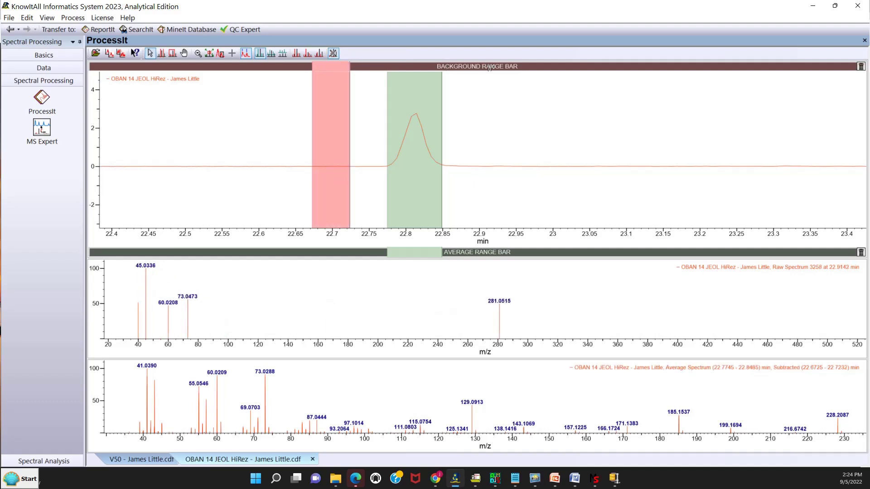
left_click_drag(490, 67, 525, 66)
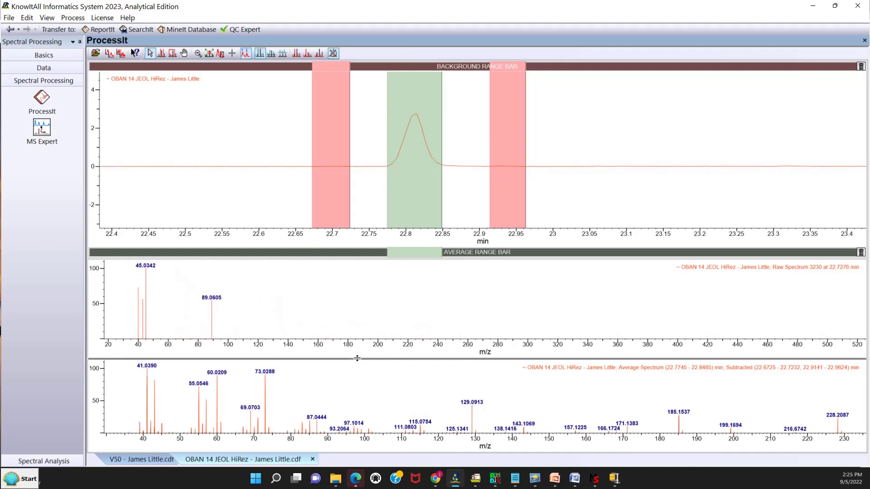
- View the background-subtracted spectrum enlarged over the raw spectrum pane, and switch to the V50 data file and back to the OBAN 14 file
left_click_drag(356, 349, 350, 259)
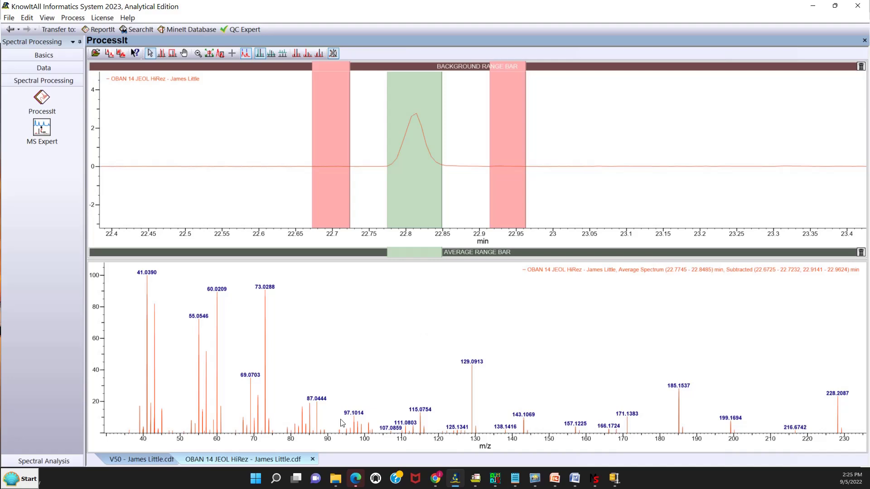
left_click(146, 462)
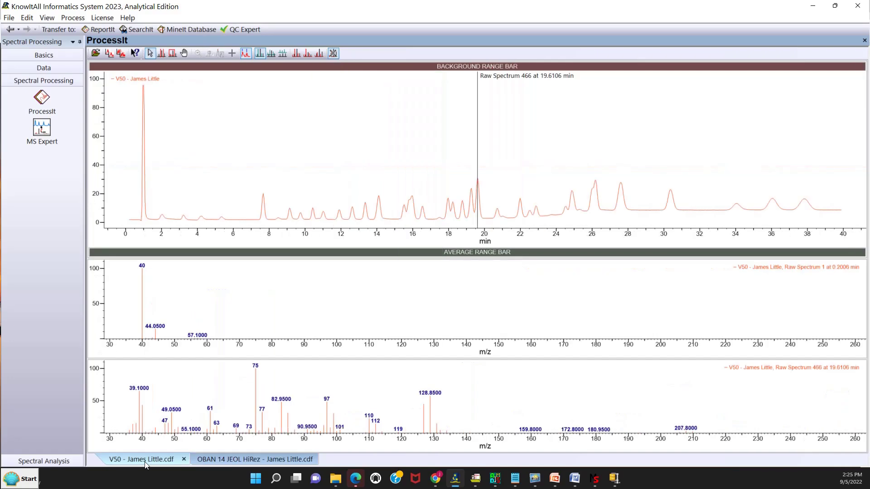
left_click(217, 458)
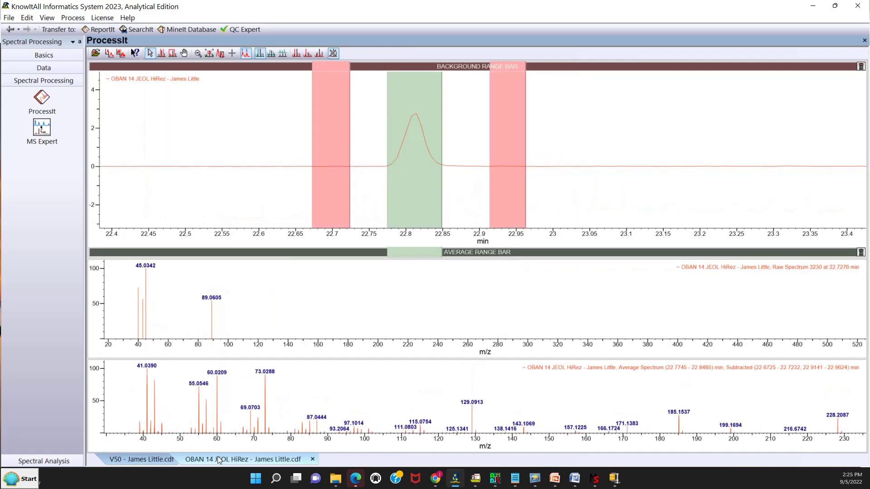